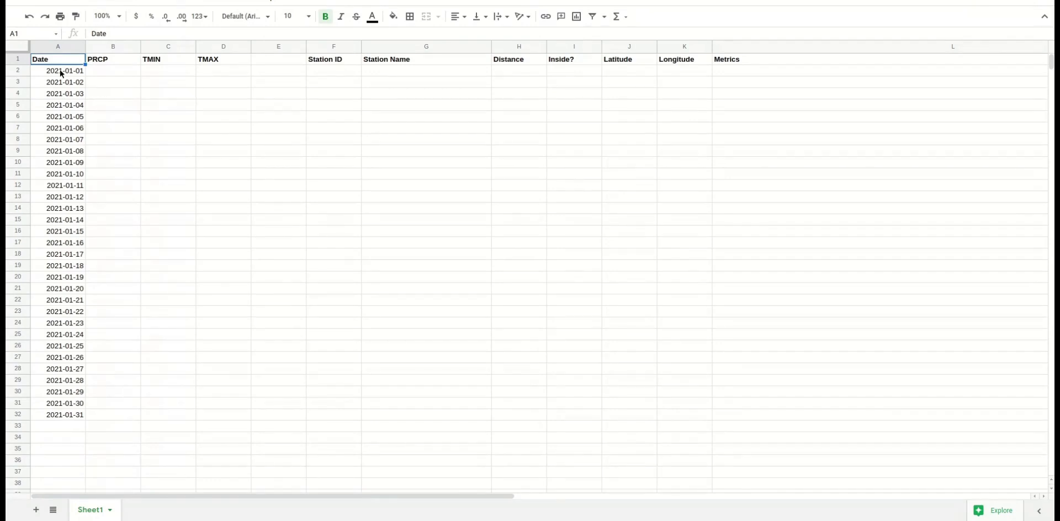
Step: Enter =FORGE_WEATHER_STATIONS("Houston, TX",A2:A32) in cell F2 to list nearby weather stations for the January 2021 dates
left_click_drag(60, 70, 59, 415)
left_click(169, 288)
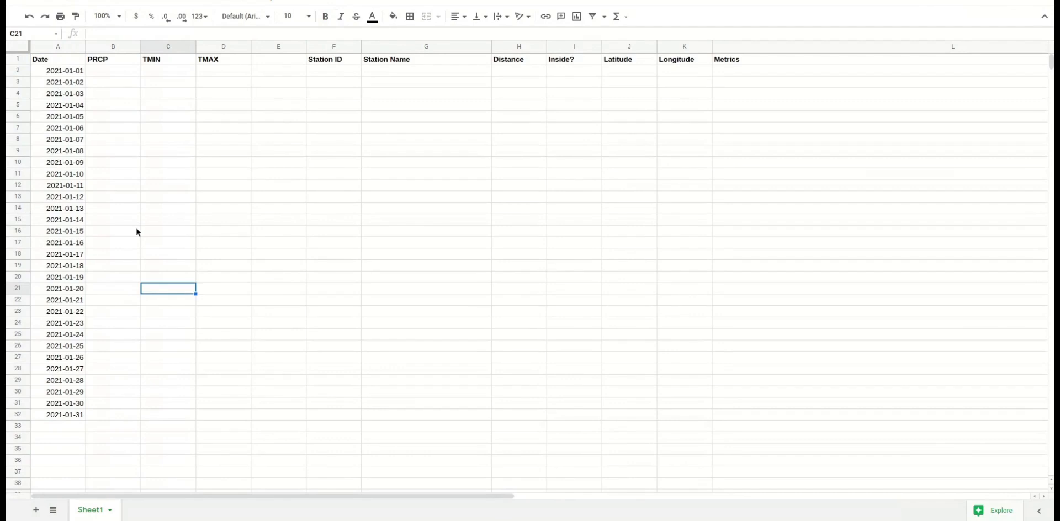
left_click(316, 75)
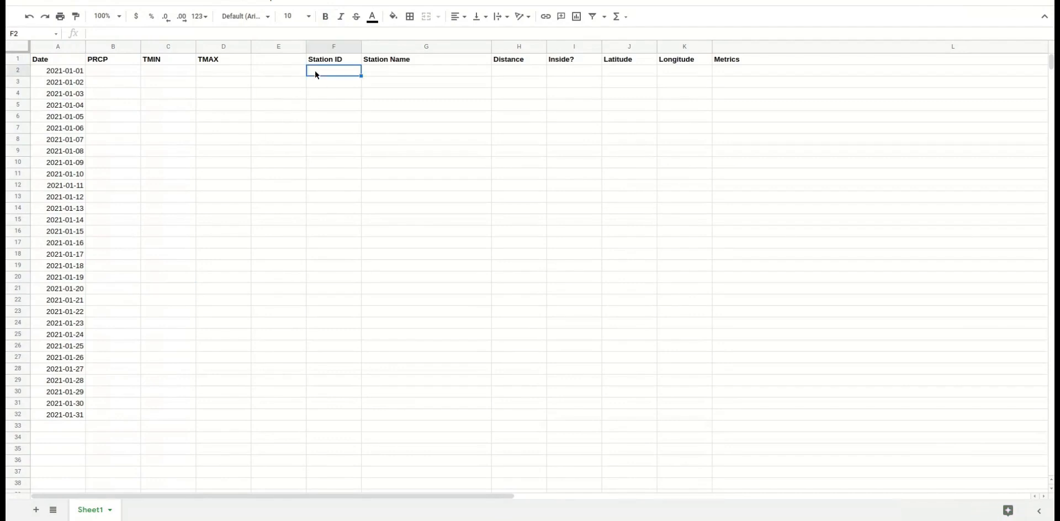
type("=FORGE_")
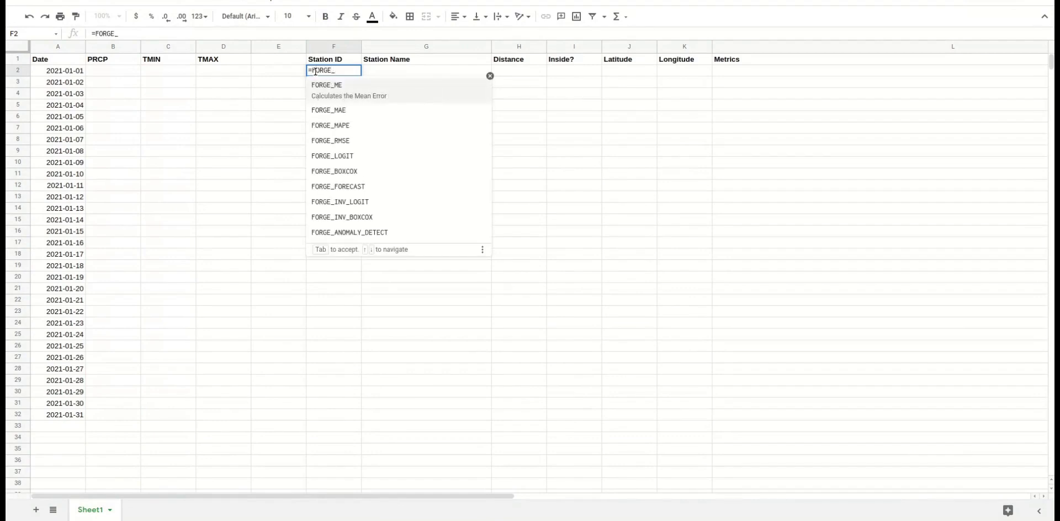
type("WEATHER")
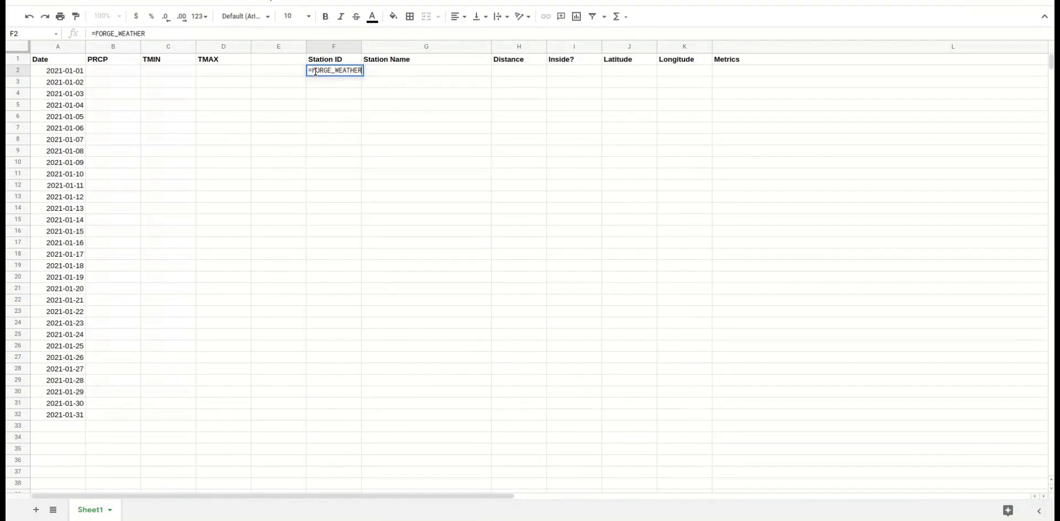
type("_STATION")
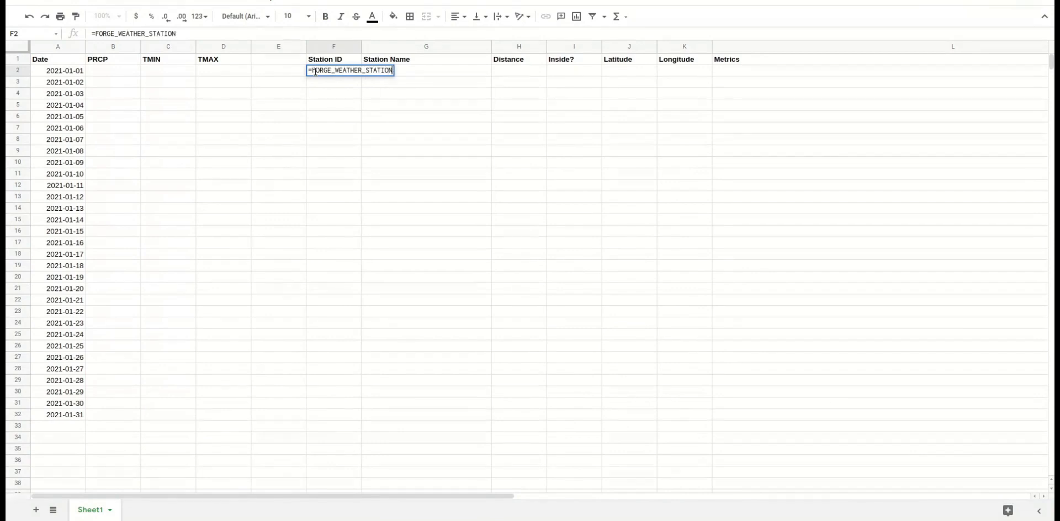
type("S(\"Houston")
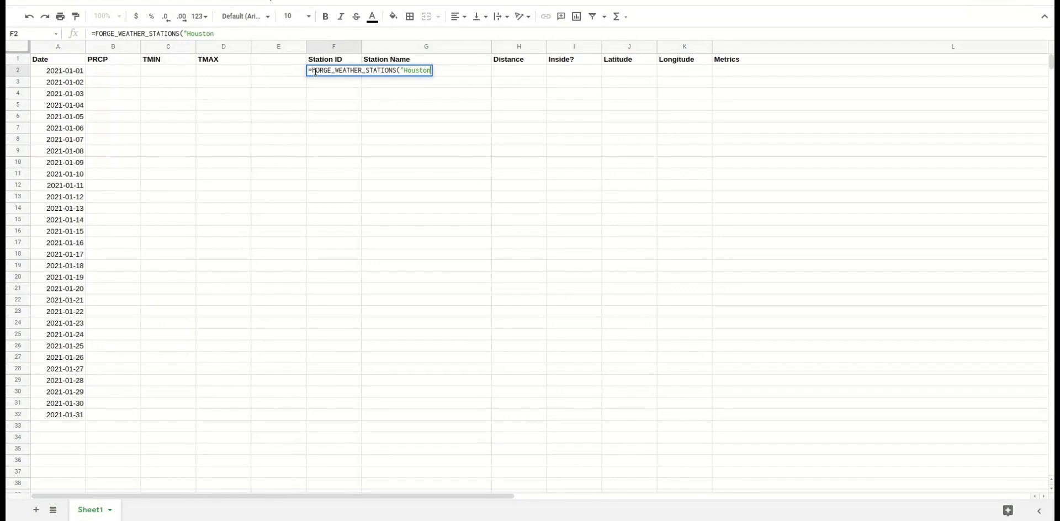
type(", TX\",")
left_click_drag(58, 70, 63, 416)
type(")")
key("Return")
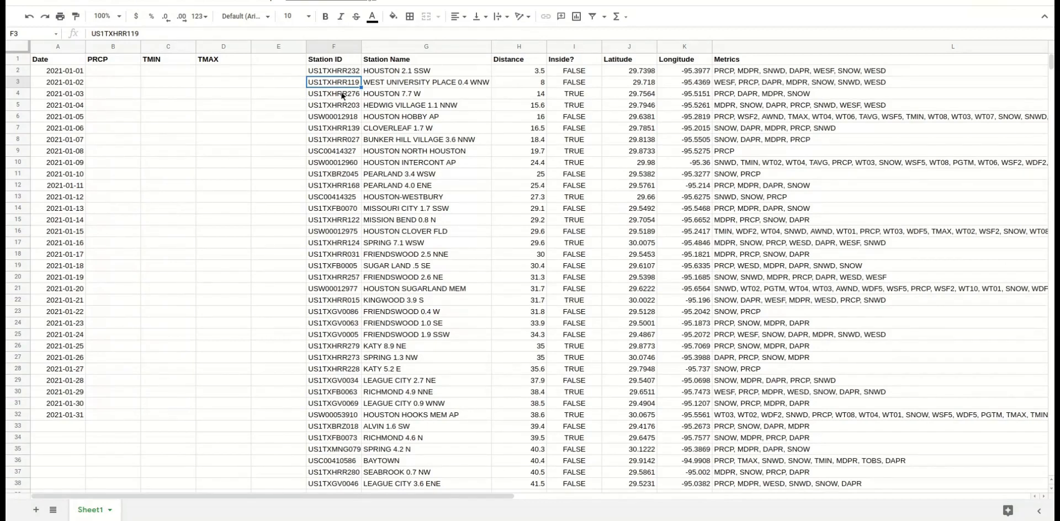
Step: Examine the returned station IDs, names, distances and Inside? flags against the location given in the station formula
left_click_drag(331, 74, 337, 216)
left_click(337, 219)
left_click(330, 72)
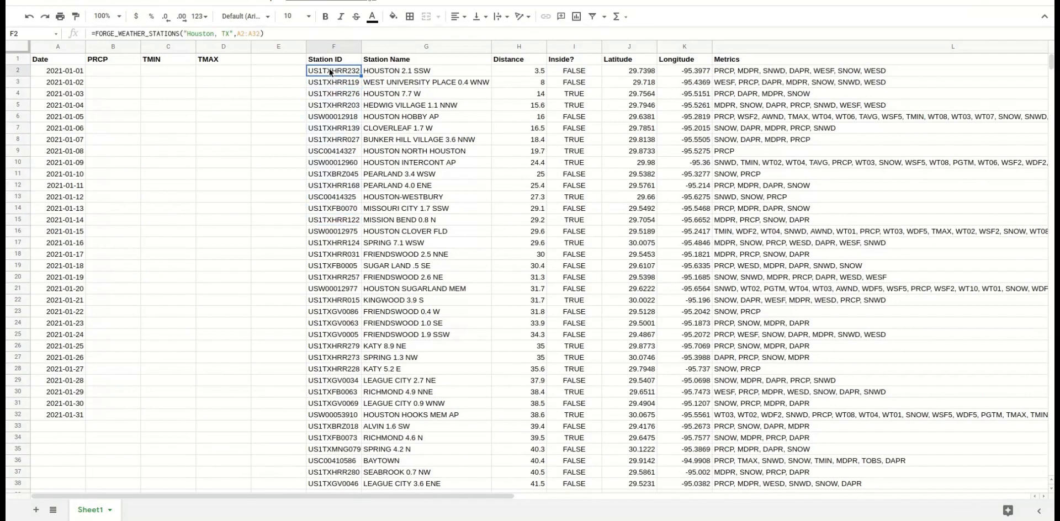
left_click(395, 75)
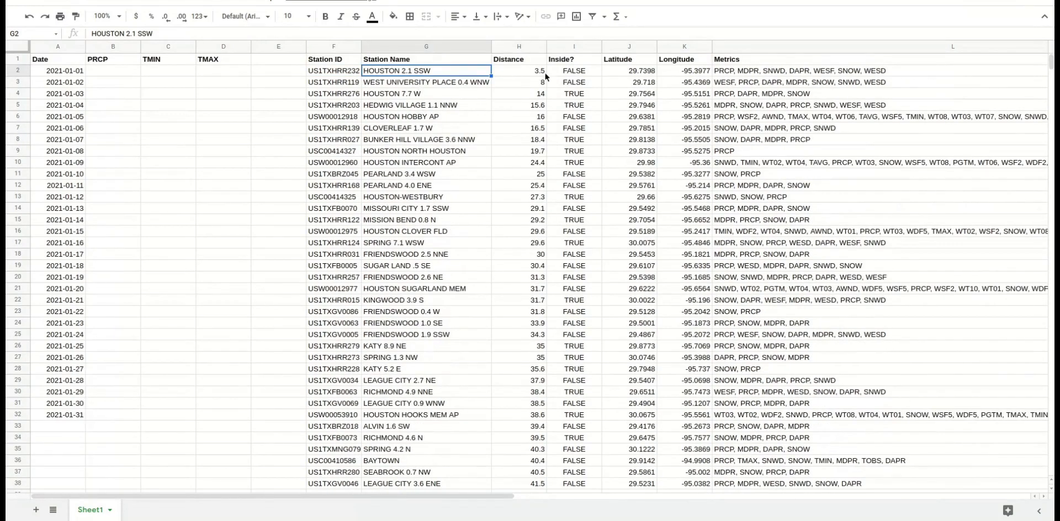
left_click(529, 71)
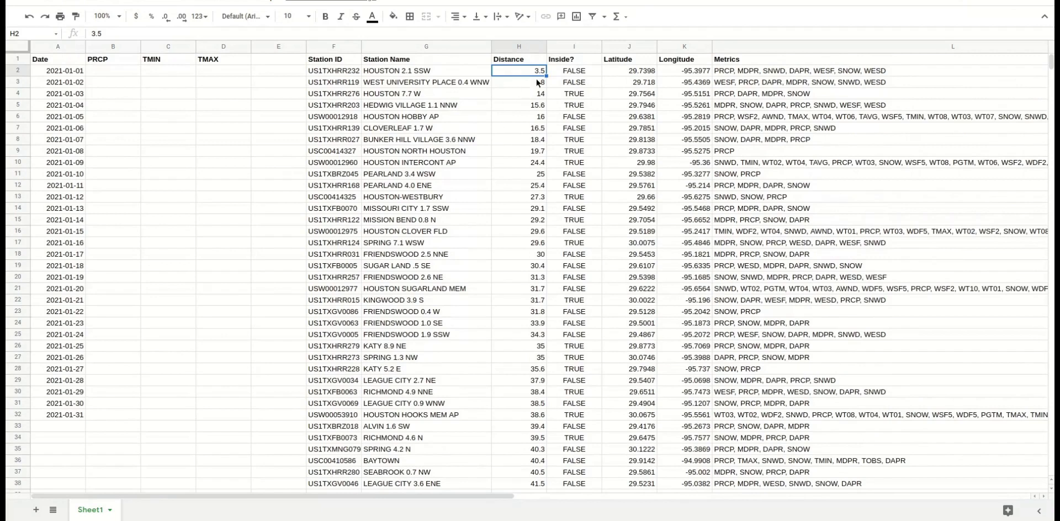
left_click(571, 71)
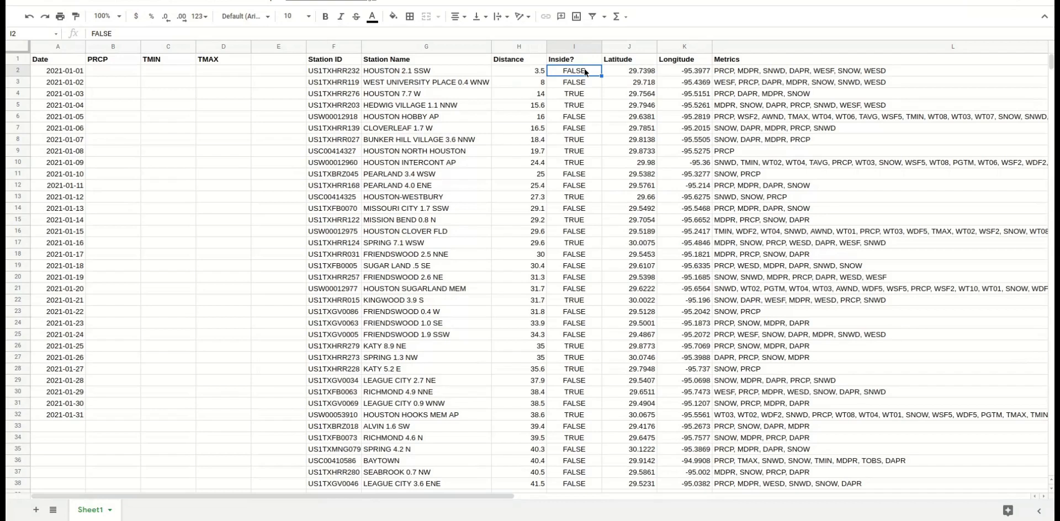
left_click(327, 71)
left_click_drag(179, 34, 236, 39)
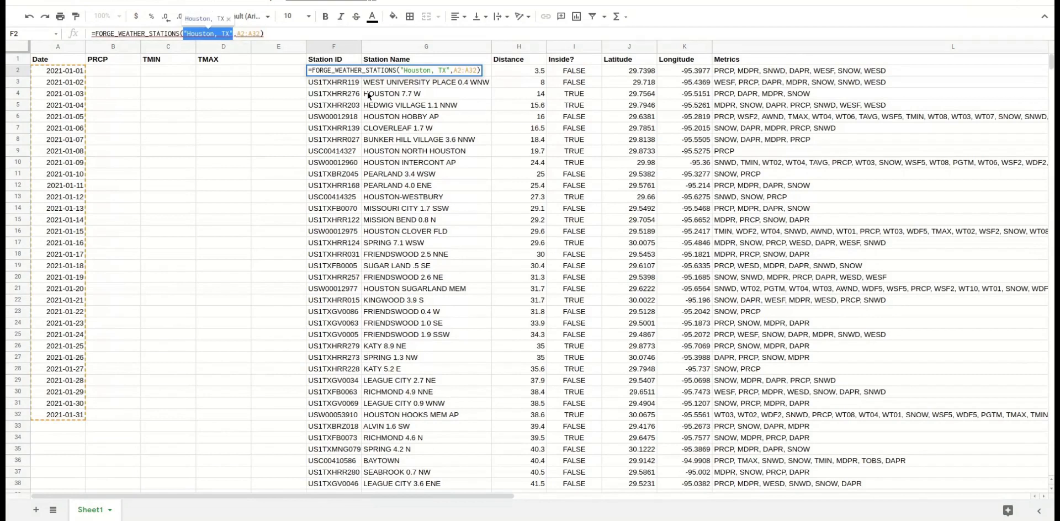
key("Return")
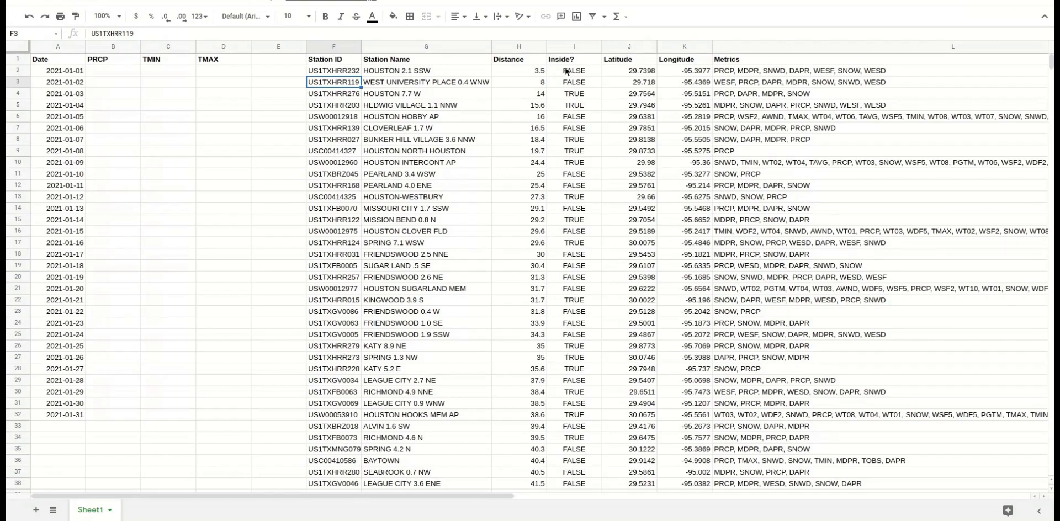
left_click(521, 72)
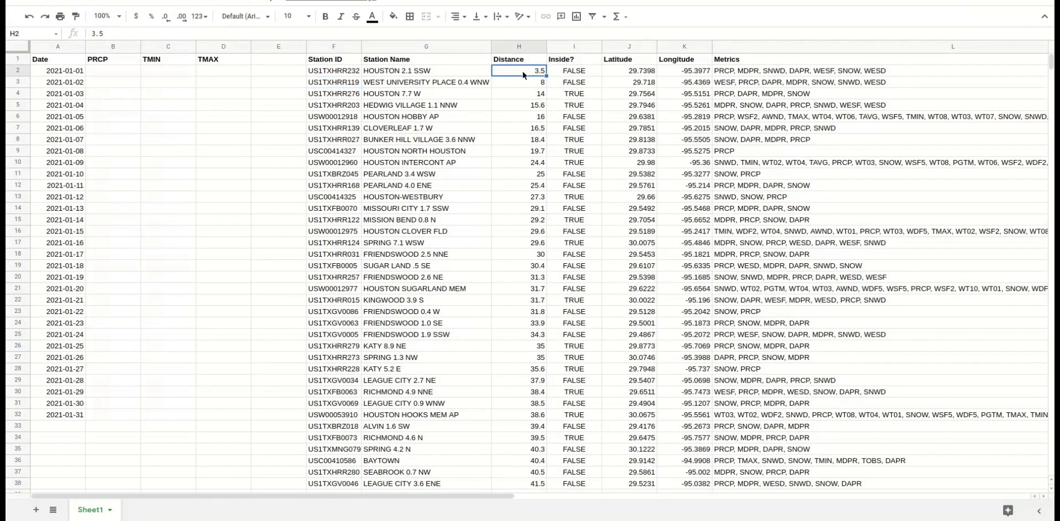
left_click(570, 72)
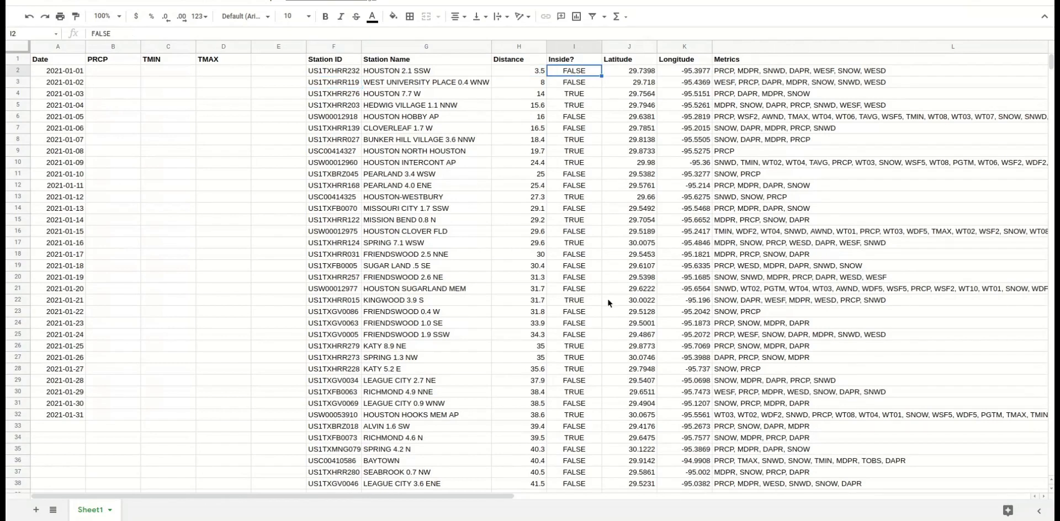
left_click(517, 298)
left_click(568, 301)
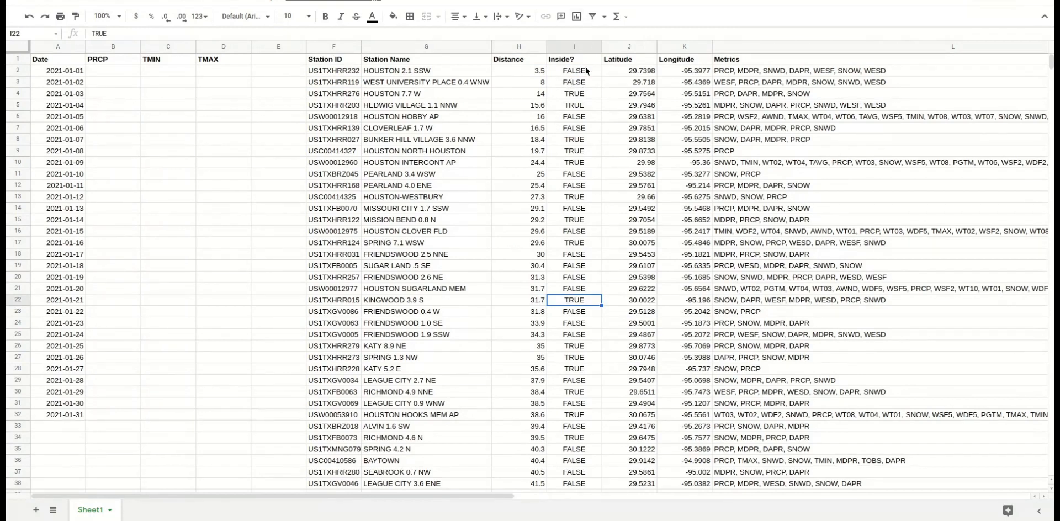
left_click(522, 72)
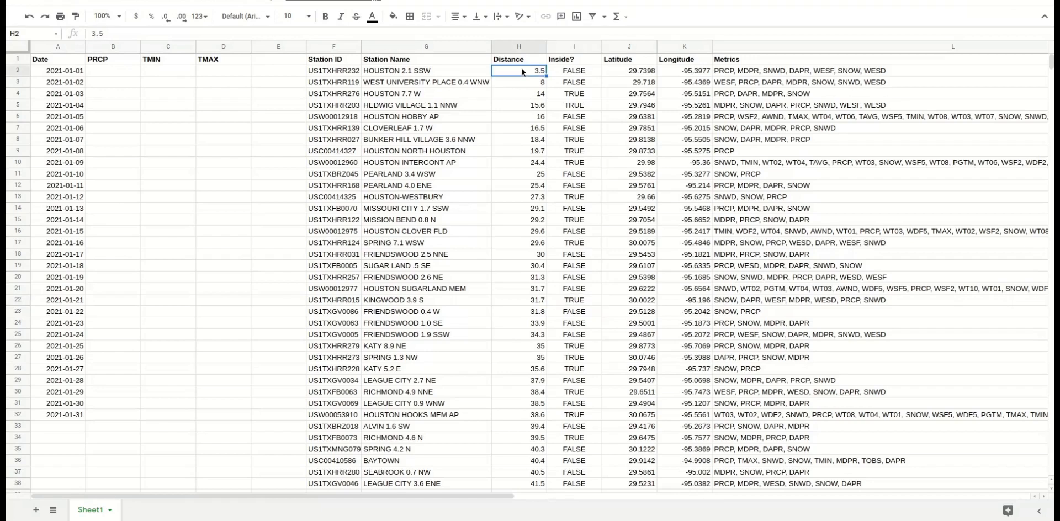
Step: Inspect the first station's coordinates and compare the Metrics lists of the stations in rows 2, 6 and 10
mouse_move(612, 69)
left_mouse_down()
mouse_move(662, 69)
mouse_move(633, 70)
left_mouse_up()
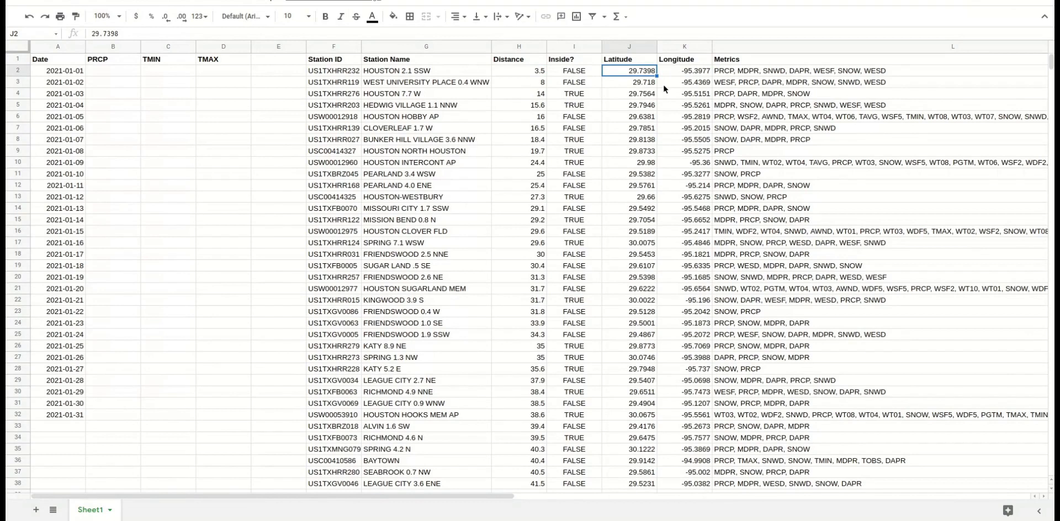
key("Right")
key("Right")
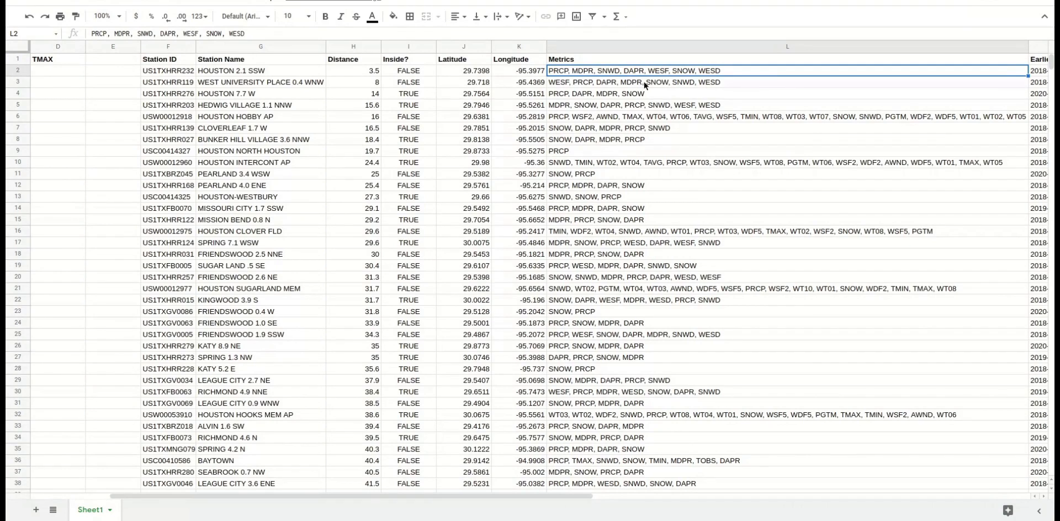
double_click(558, 70)
double_click(557, 70)
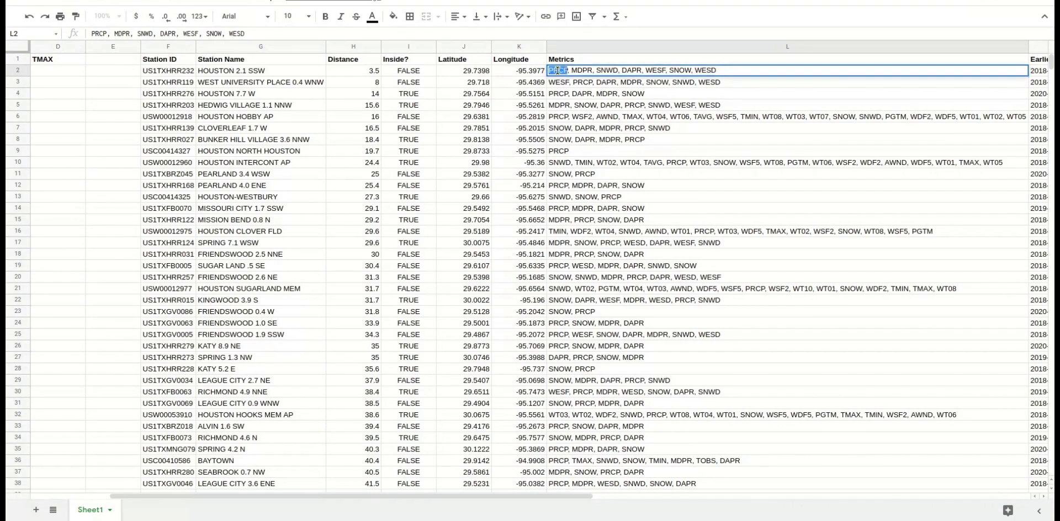
double_click(606, 71)
double_click(680, 71)
triple_click(631, 114)
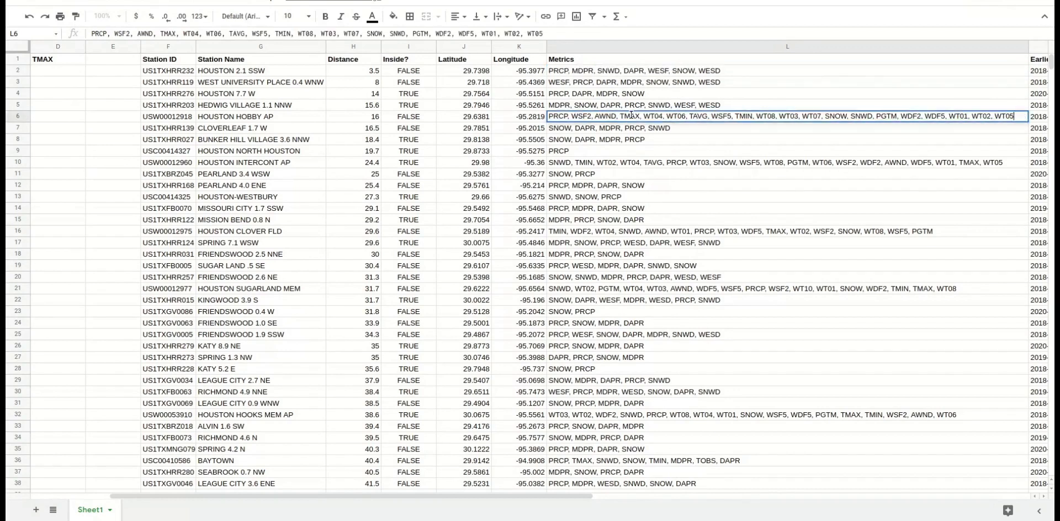
left_click(631, 115)
left_click(585, 163)
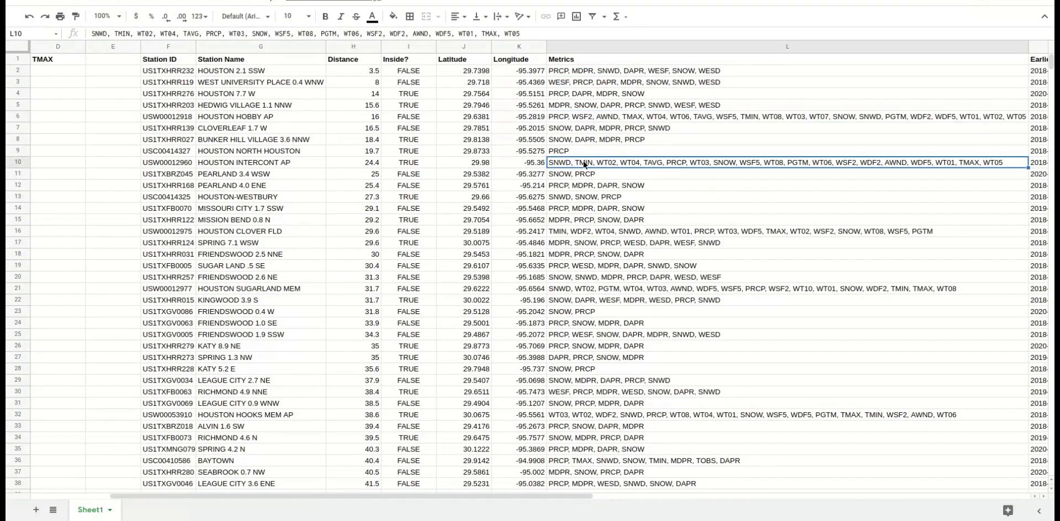
left_click(603, 155)
Step: Review the stations' earliest and latest data dates and the first station's overlap with the date range
key("Right")
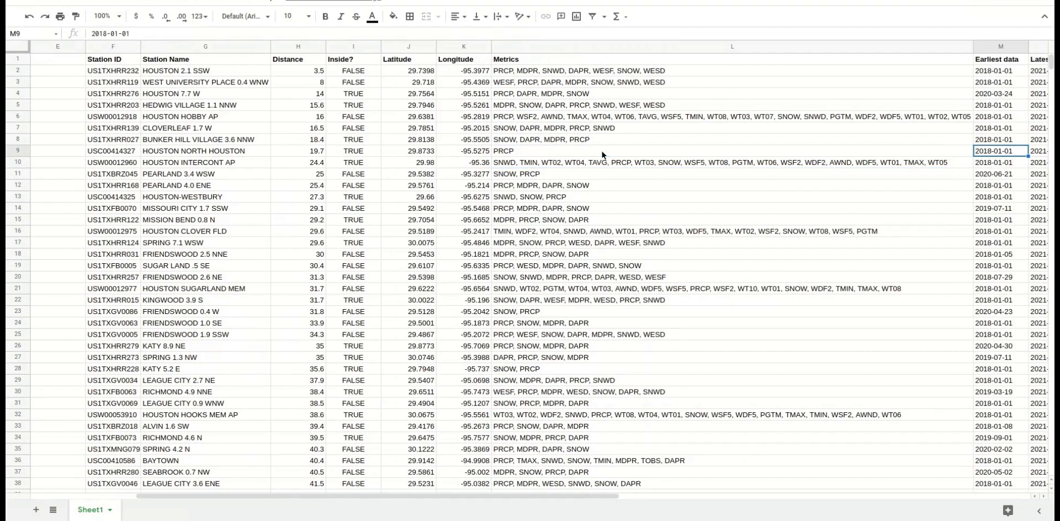
key("Up")
key("Up")
key("Up")
key("Up")
key("Up")
key("Up")
key("Up")
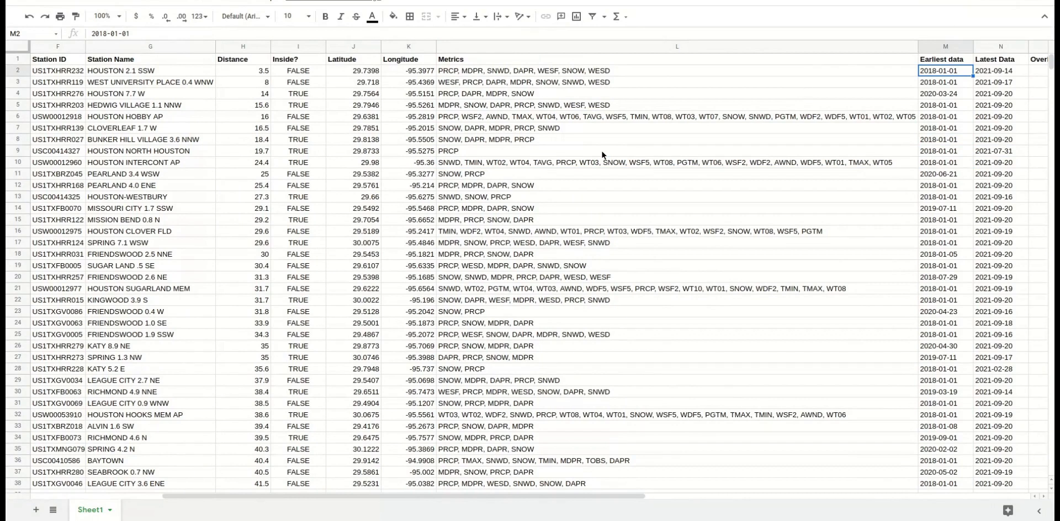
key("Right")
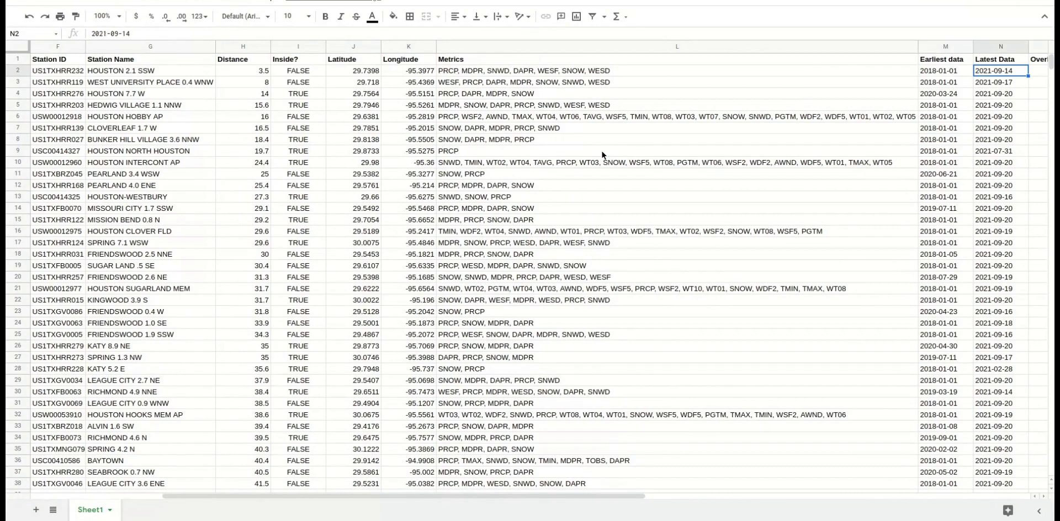
key("Right")
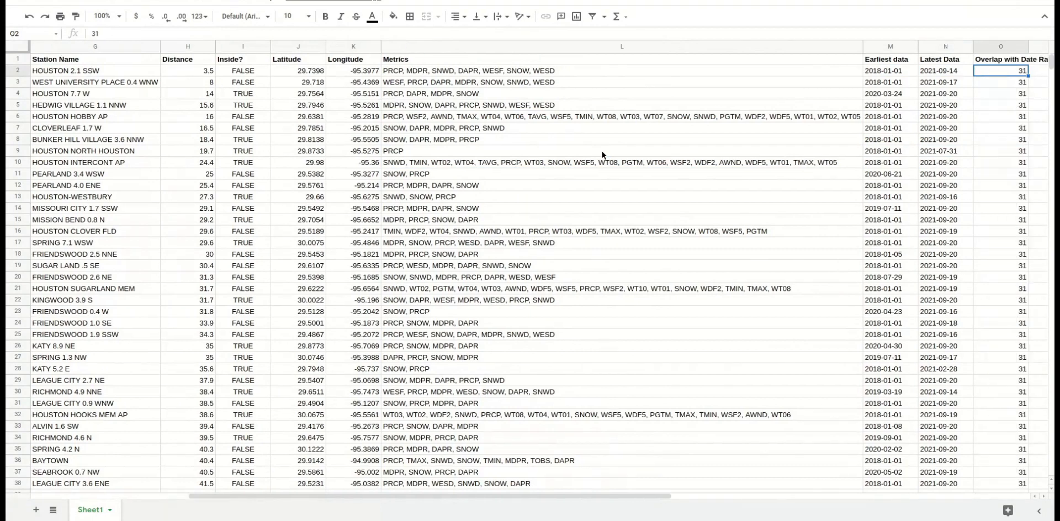
key("Left")
key("Down")
key("Down")
key("Down")
key("Down")
key("Down")
key("Down")
key("Down")
key("Down")
key("Up")
key("Up")
key("Up")
key("Up")
key("Up")
key("Up")
key("Up")
key("Up")
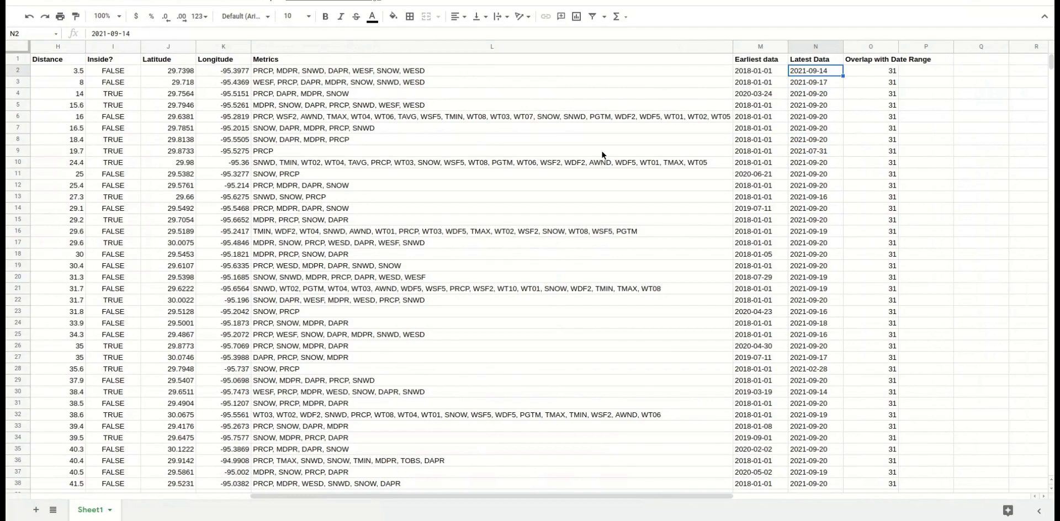
key("Right")
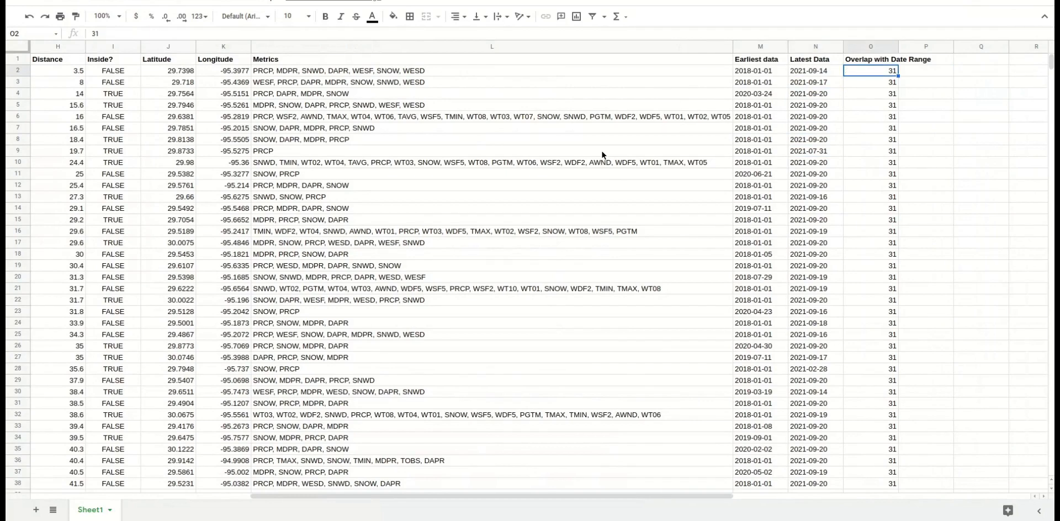
key("Left")
key("Left")
key("Left")
key("Left")
key("Left")
key("Left")
key("Left")
key("Left")
key("Left")
key("Left")
key("Left")
key("Left")
key("Left")
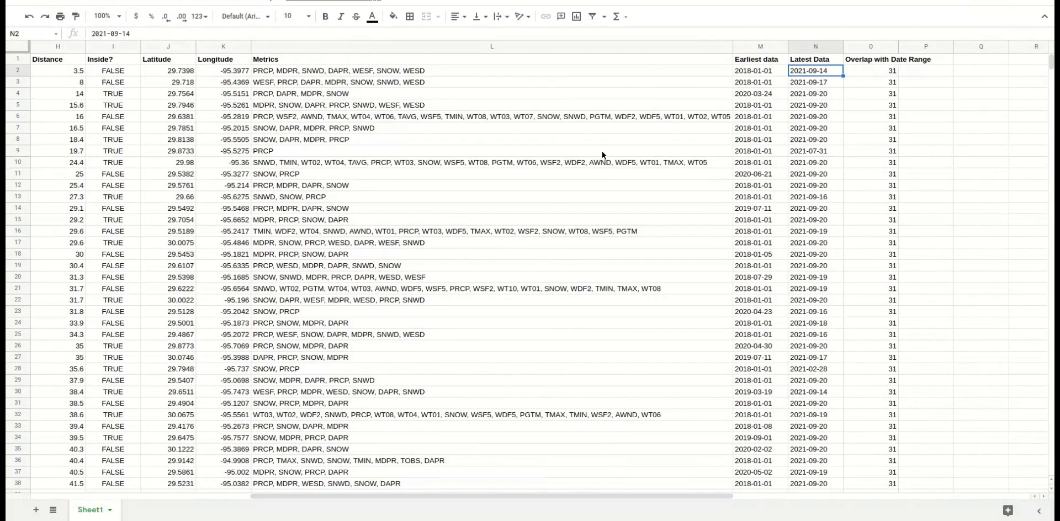
key("Right")
key("Right")
key("Right")
key("Right")
key("Right")
key("Right")
key("Right")
key("Right")
key("Right")
key("Right")
key("Right")
key("Right")
key("Right")
key("Right")
key("Right")
key("Right")
key("Right")
key("Right")
key("Right")
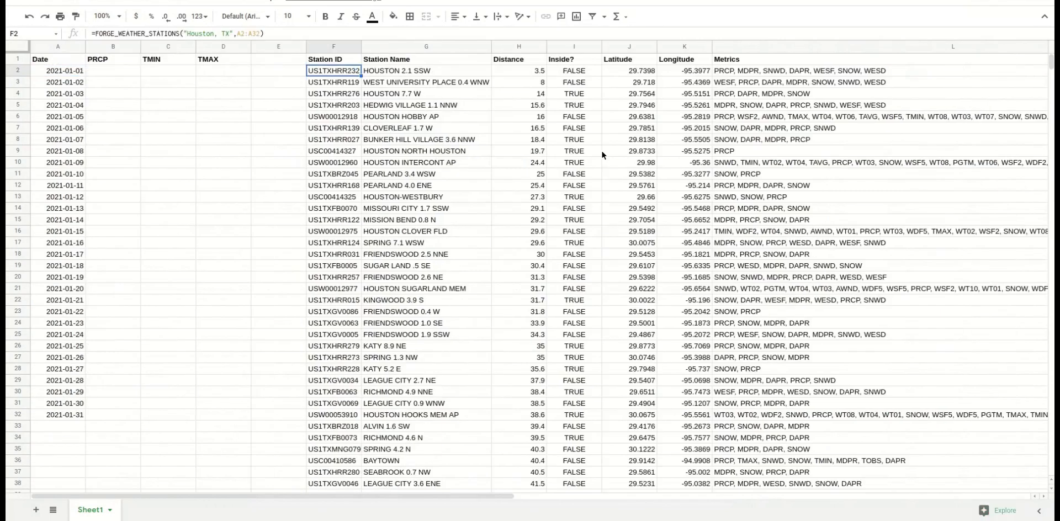
key("Left")
key("Left")
key("Left")
key("Left")
key("Left")
key("Left")
key("Left")
key("Left")
key("Left")
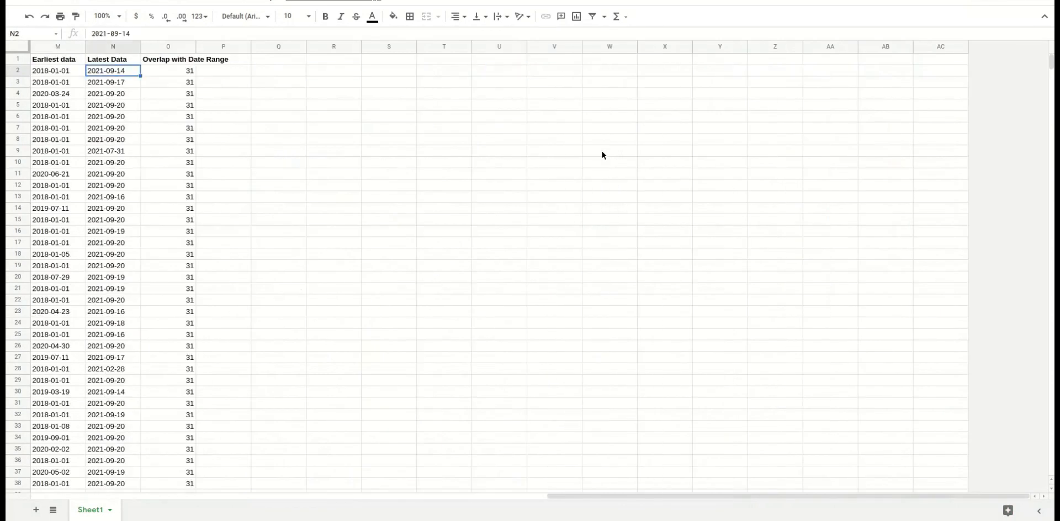
Step: Recheck the first station's date range overlap and metrics, and return to the first date in column A
key("Right")
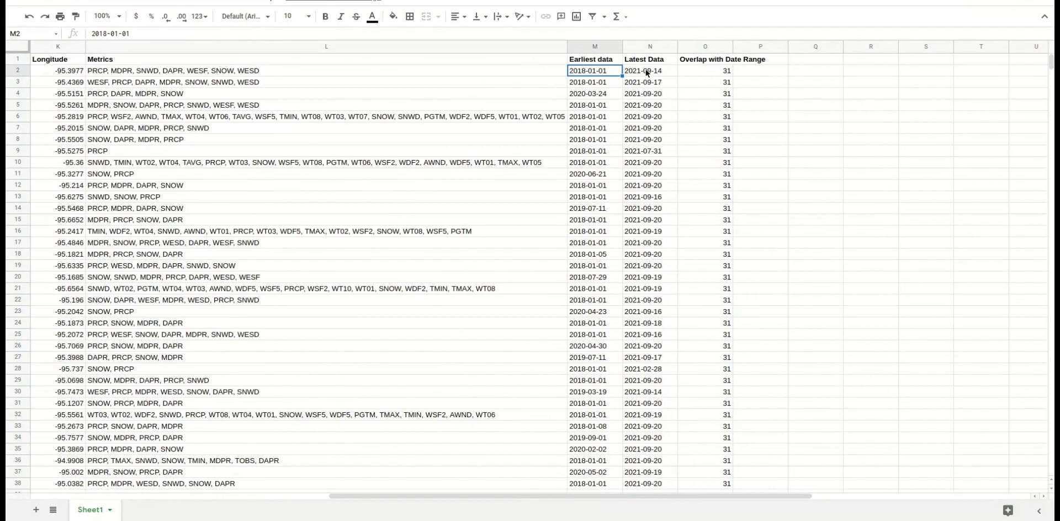
left_click(702, 71)
key("Left")
key("Left")
key("Left")
key("Left")
key("Right")
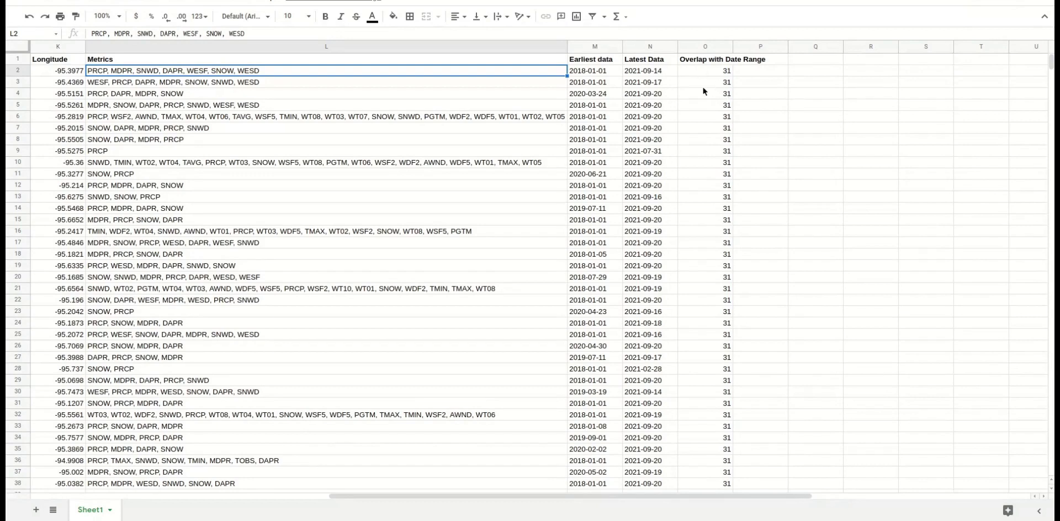
key("Left")
key("Left")
key("Left")
key("Left")
key("Left")
key("Left")
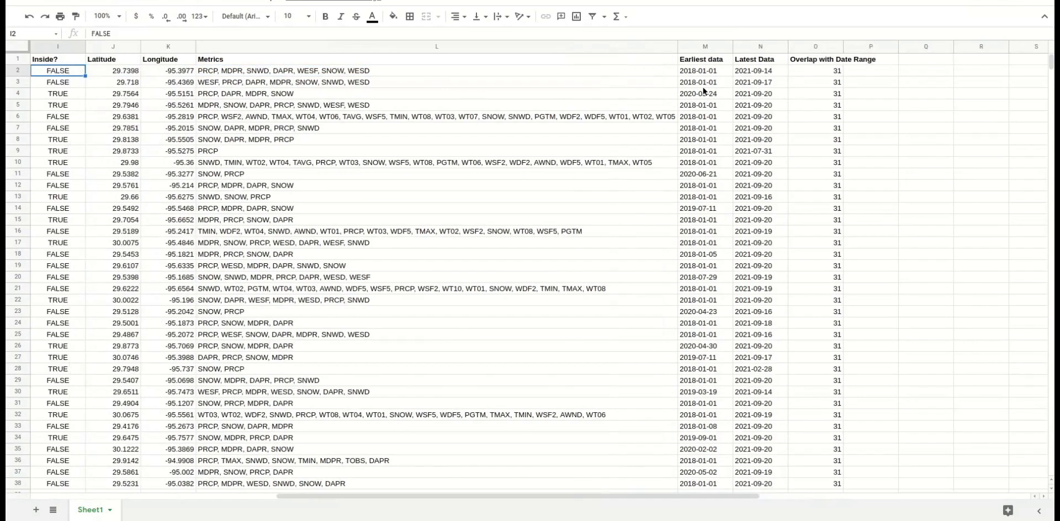
key("Left")
key("Left")
key("Left")
key("Left")
key("Left")
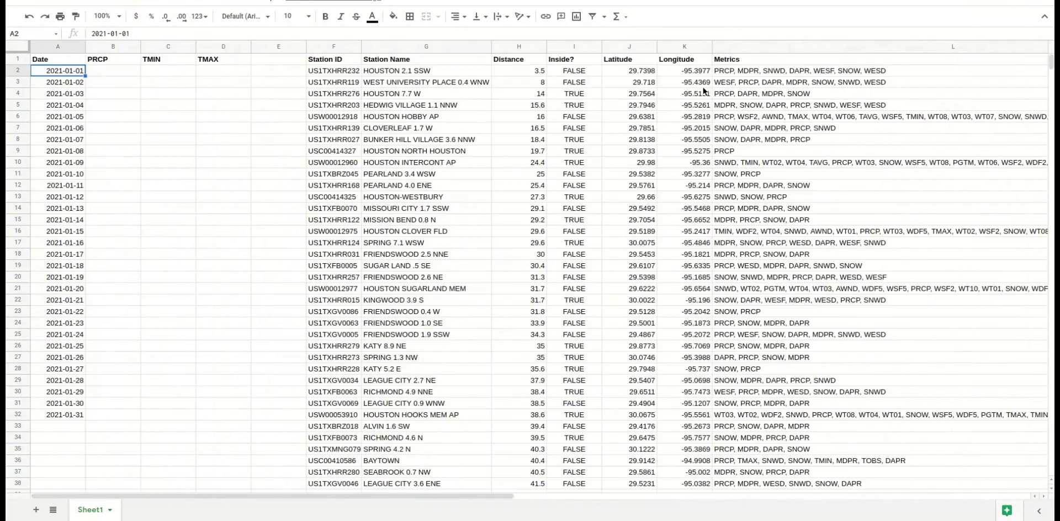
Step: Start a FORGE_WEATHER_HISTORY formula in B2 with the dates A2:A32 as its first argument
key("Right")
type("=FORGE_WE")
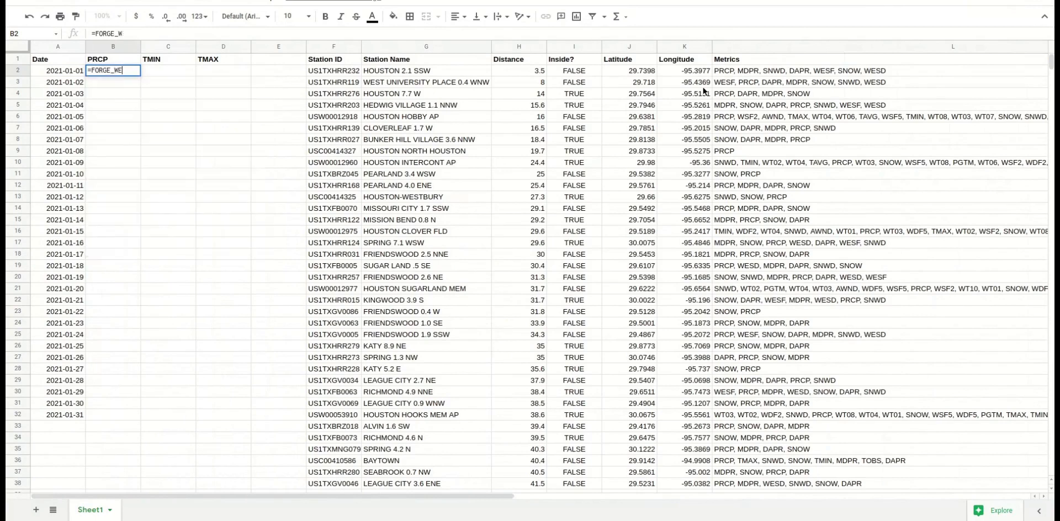
type("ATHER_HISTORY")
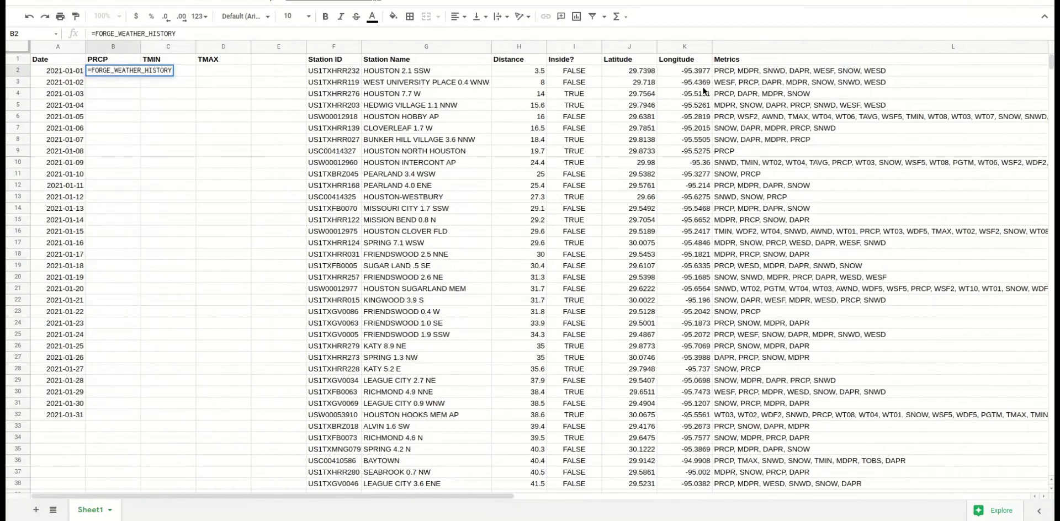
type("(")
left_click(50, 71)
left_click_drag(50, 70, 72, 419)
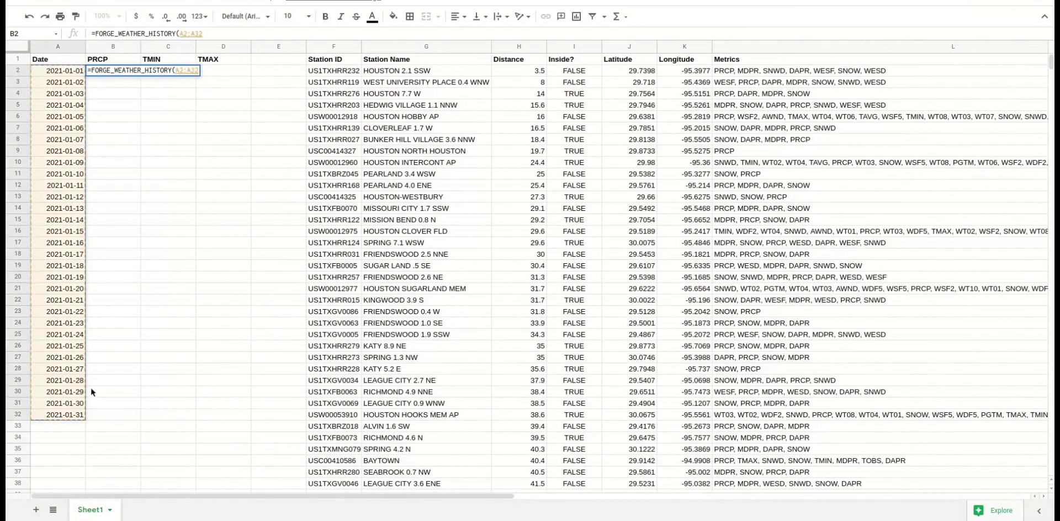
type(",")
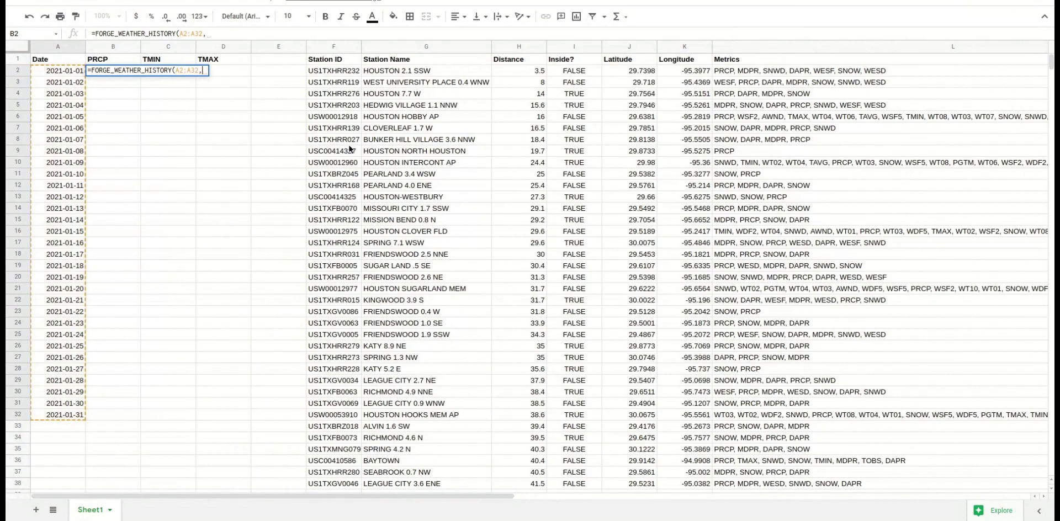
Step: Complete the weather history formula with the station IDs F2:F47 and the metric headers B1:D1
left_click(328, 74)
left_click_drag(328, 72, 343, 361)
type(",")
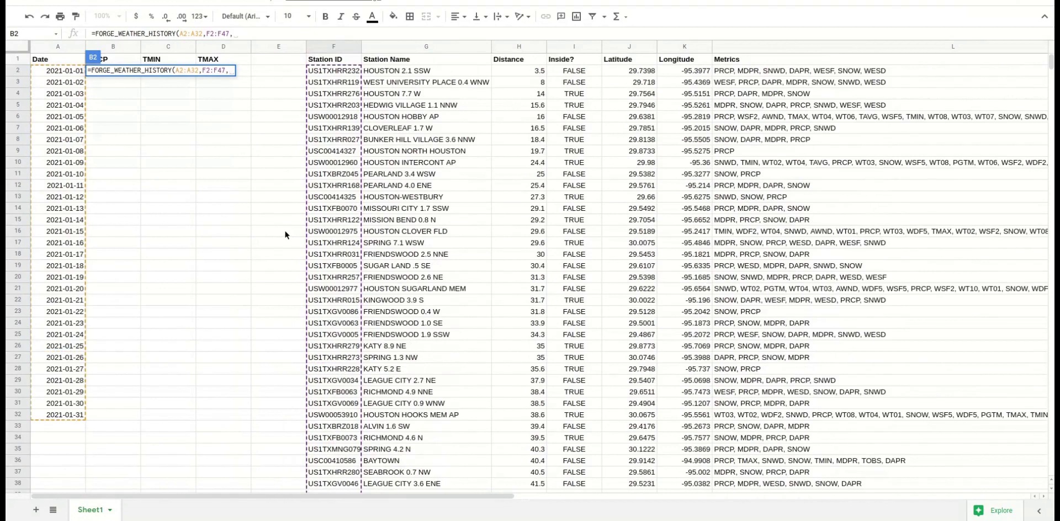
left_click(117, 58)
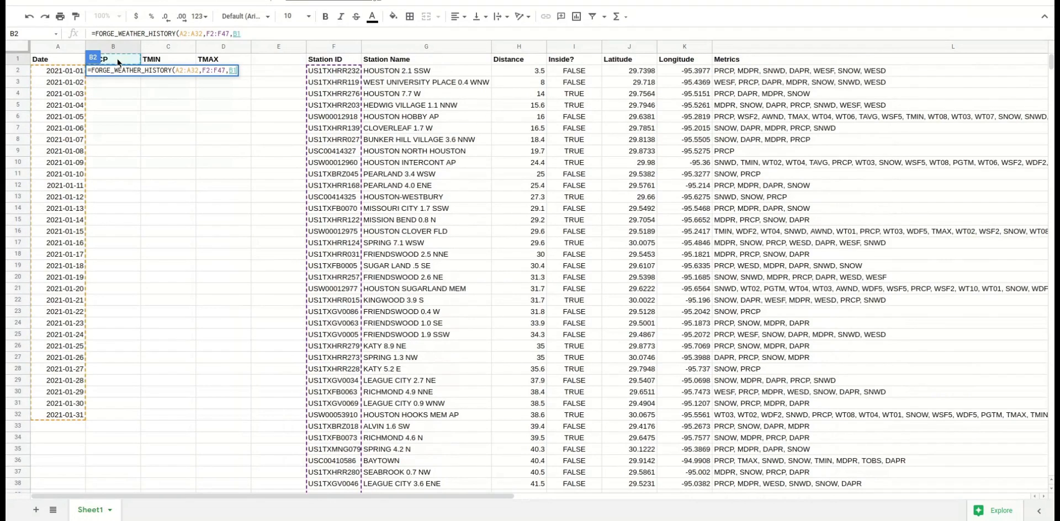
left_click_drag(125, 63, 216, 58)
type(")")
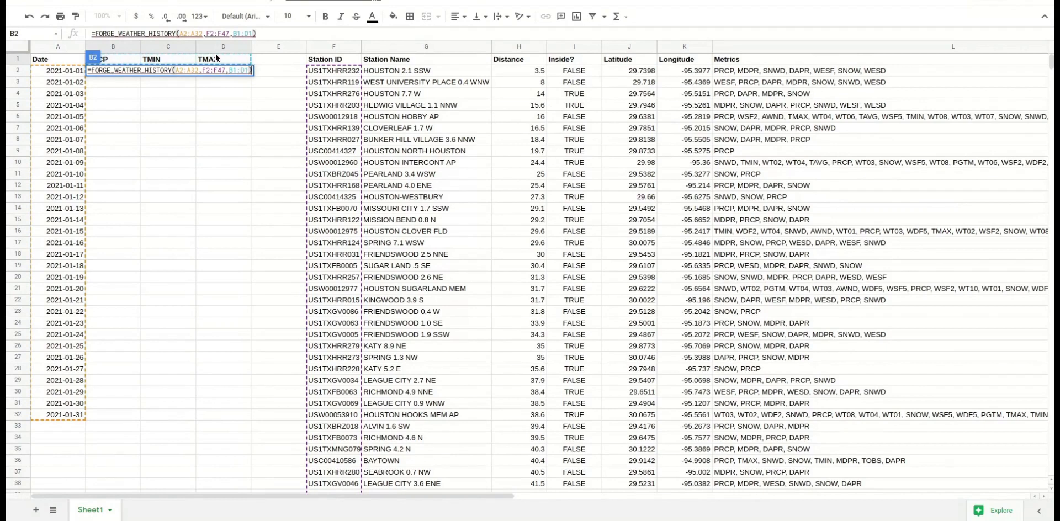
key("Return")
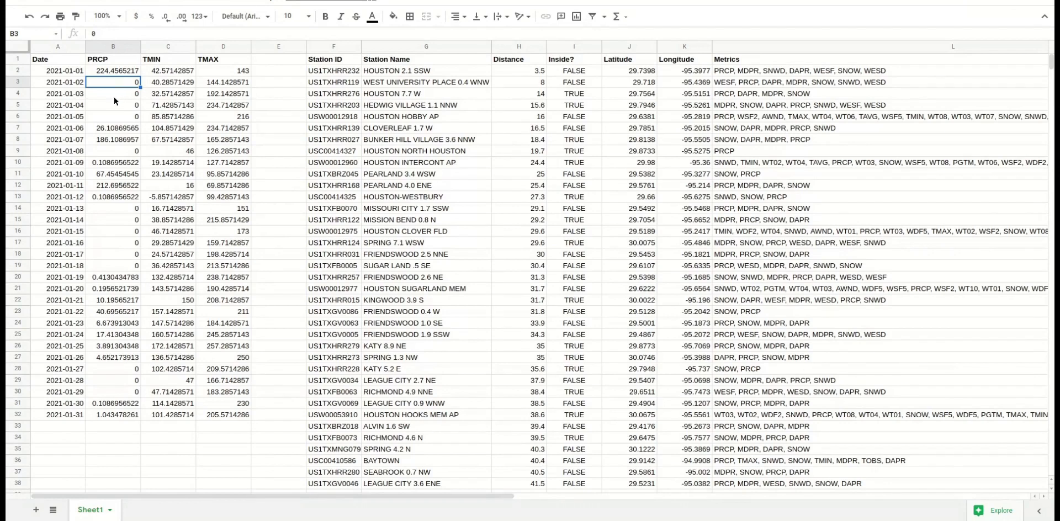
Step: Inspect the returned PRCP, TMIN and TMAX values for 2021-01-01
left_click(100, 72)
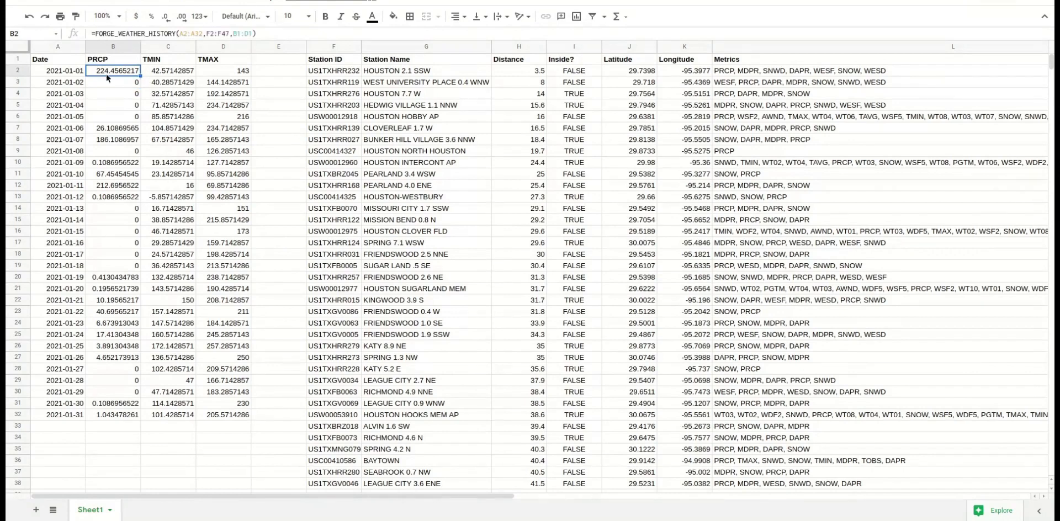
left_click(166, 73)
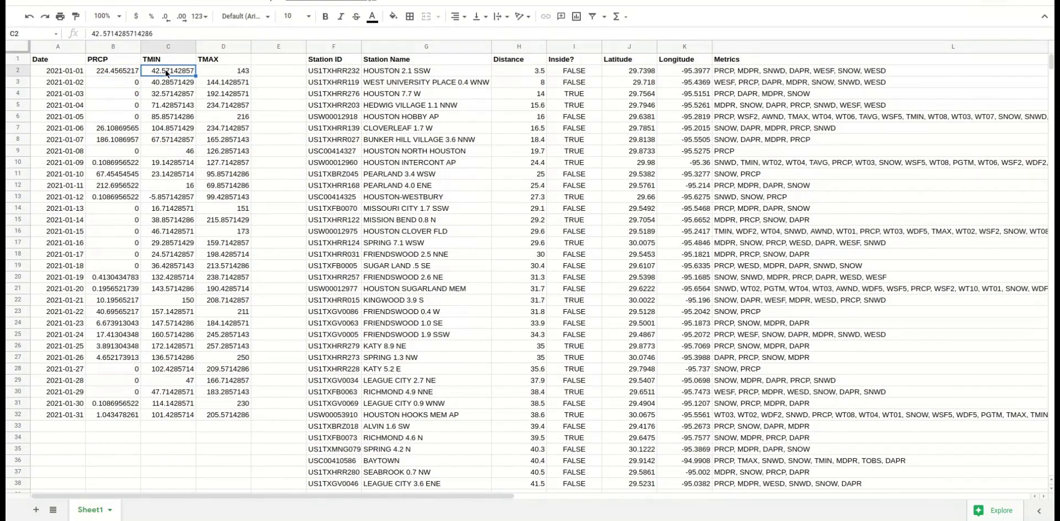
left_click(225, 72)
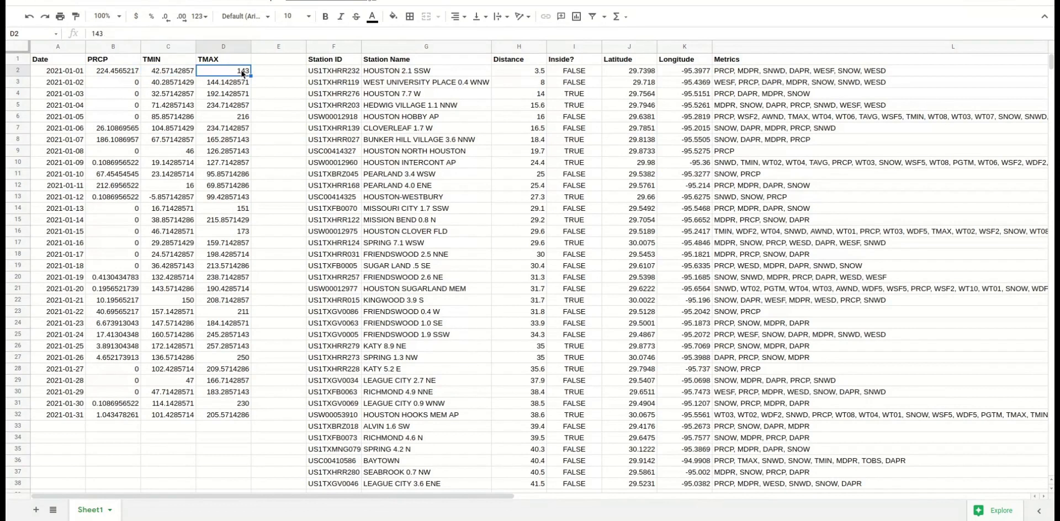